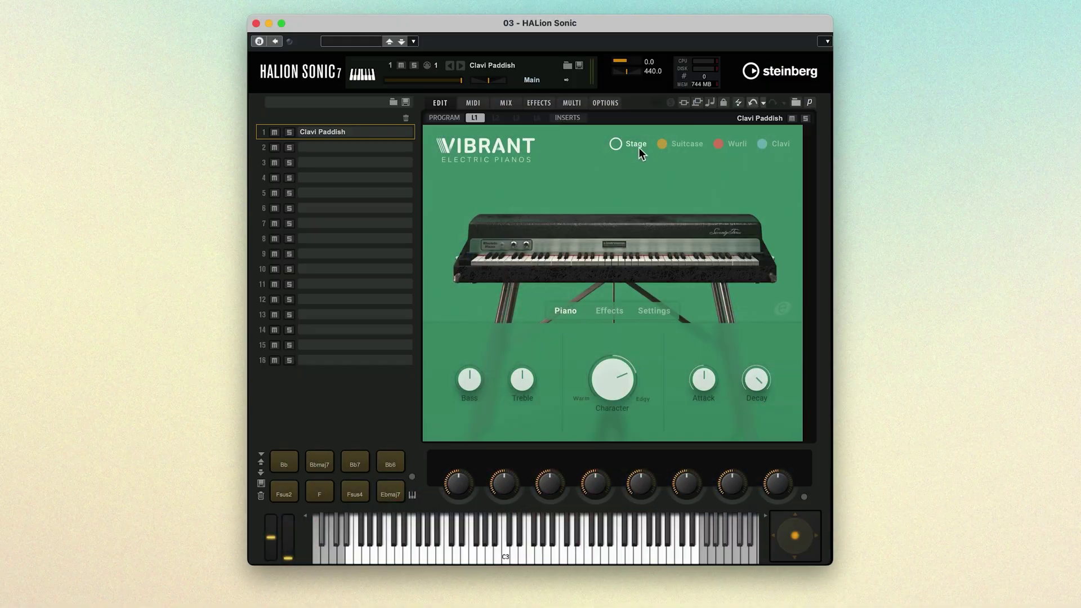
Step: Audition the Suitcase and Wurli electric pianos, another drum sound and a Colors LoFi Tapes sound
{"action": "left_click", "coordinate": [662, 145]}
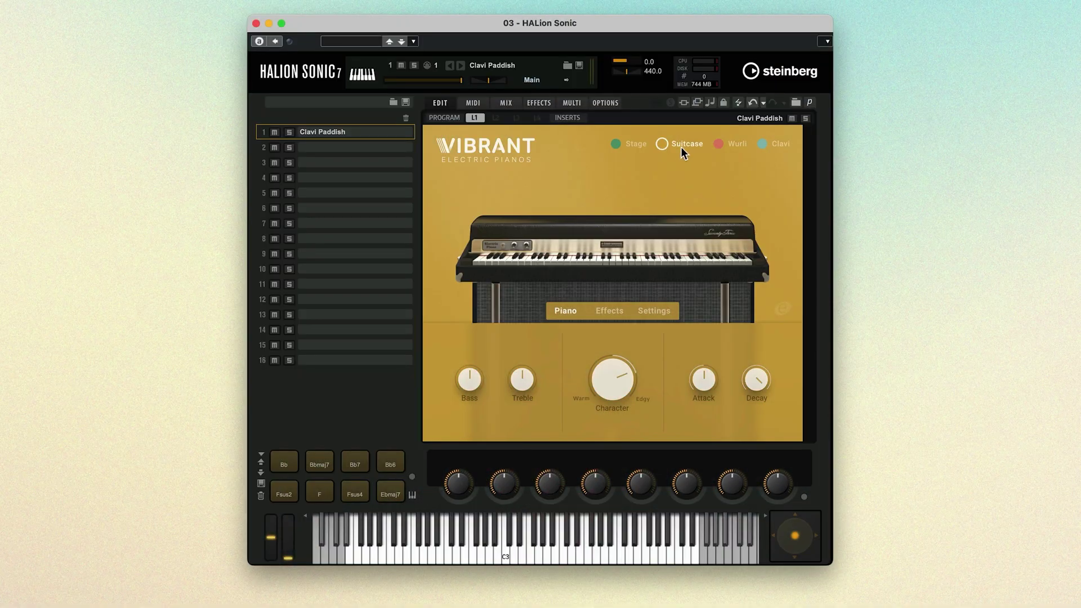
{"action": "left_click", "coordinate": [718, 145]}
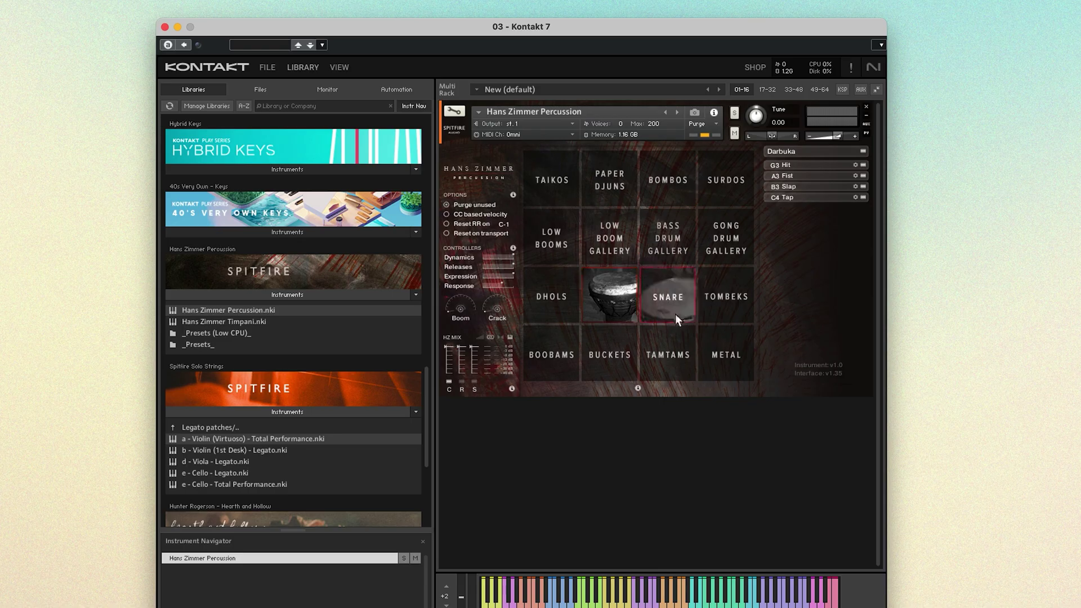
{"action": "left_click", "coordinate": [676, 314]}
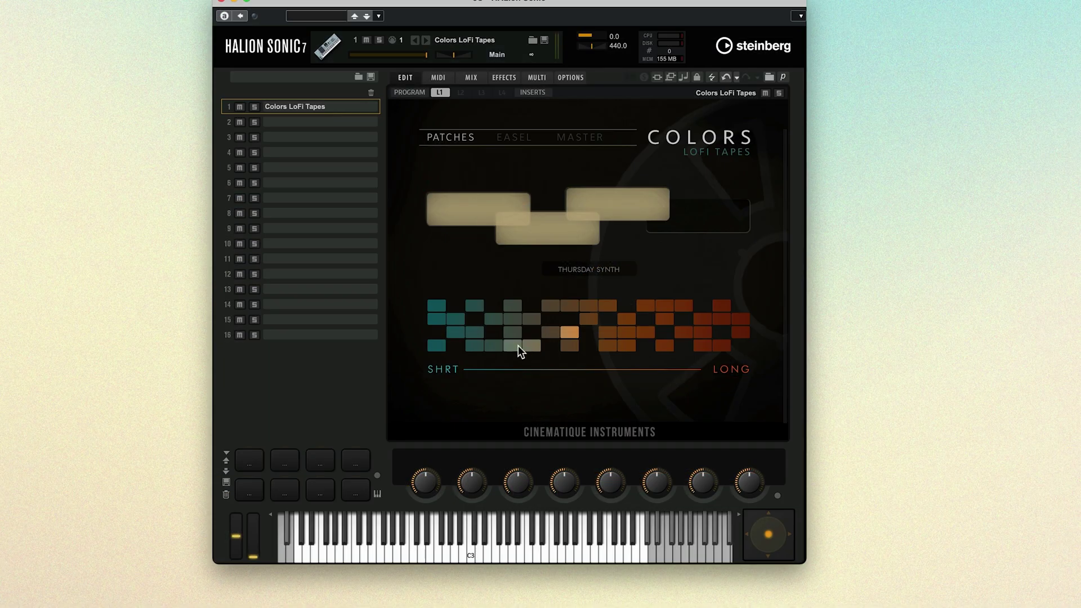
{"action": "left_click", "coordinate": [483, 348]}
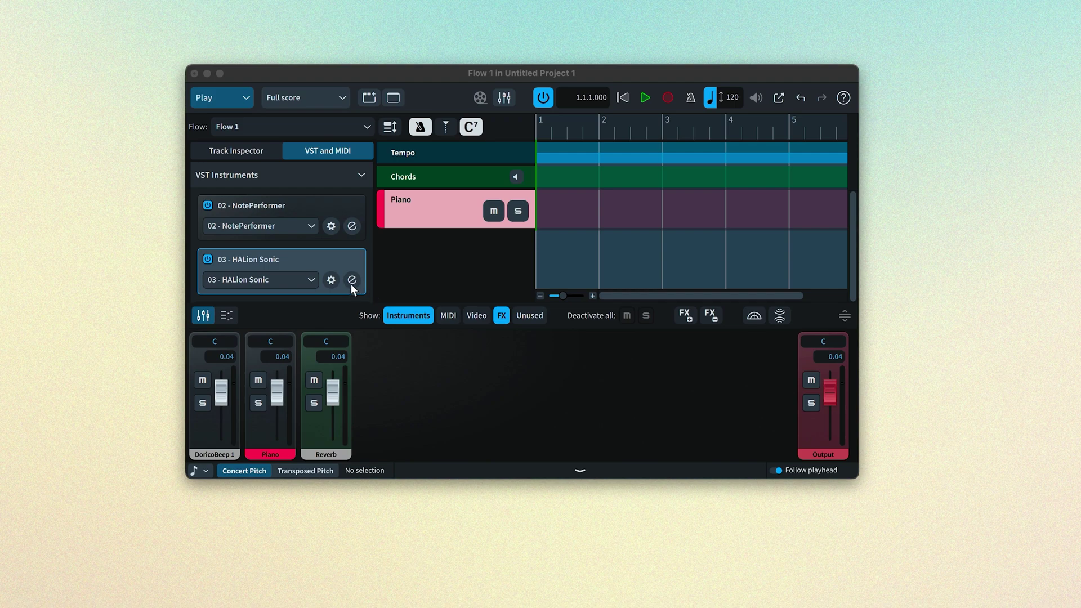
Step: Open the editor window for the 03 - HALion Sonic instrument
{"action": "left_click", "coordinate": [352, 280]}
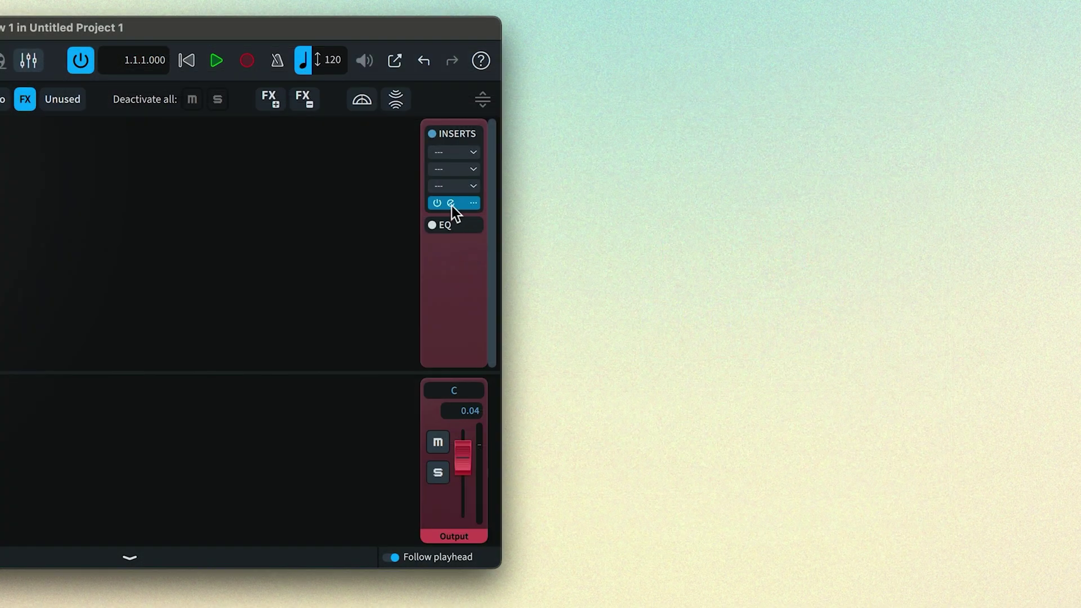
Step: Open the editor for the Compressor insert on the Output channel
{"action": "left_click", "coordinate": [449, 203]}
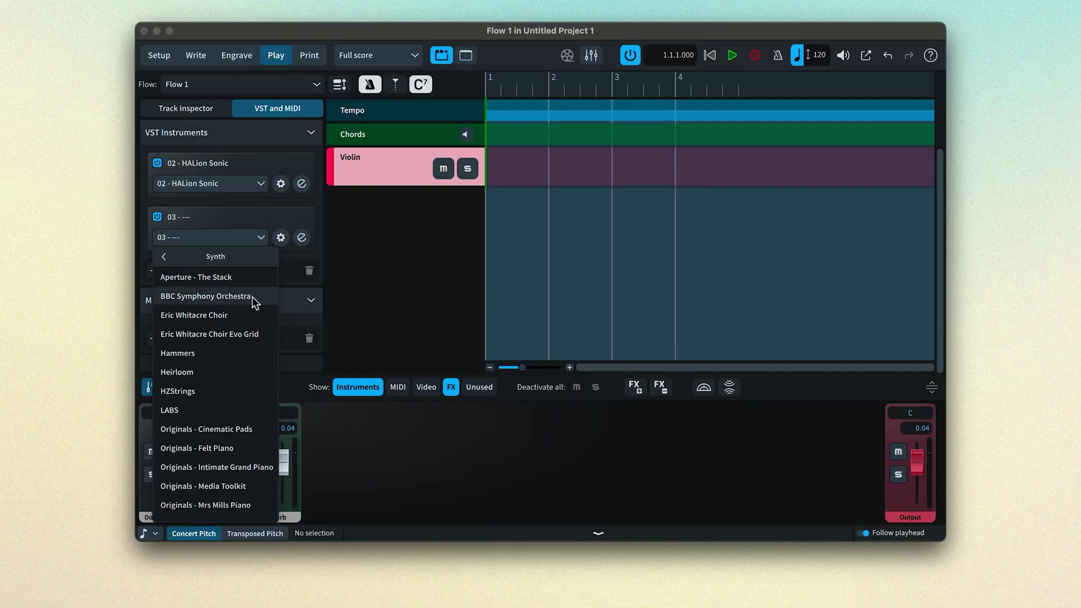
Step: Start the new empty project Untitled Project 2, ready for players
{"action": "left_click", "coordinate": [254, 297]}
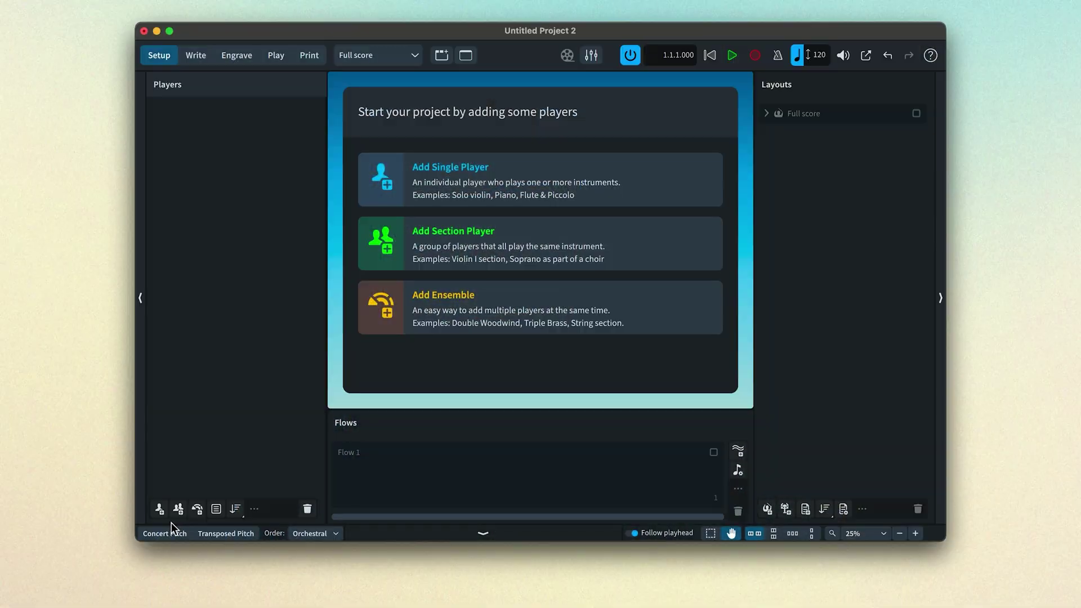
Step: Add a single player with the Piano instrument, searching with 'pian'
{"action": "left_click", "coordinate": [160, 509]}
{"action": "type", "text": "piano"}
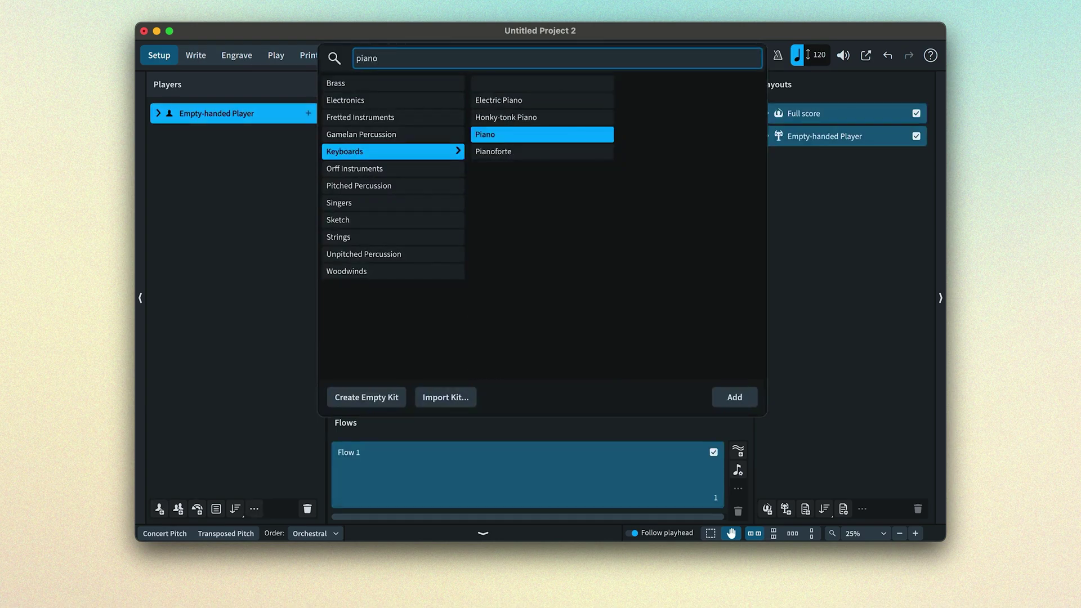
{"action": "key", "text": "Return"}
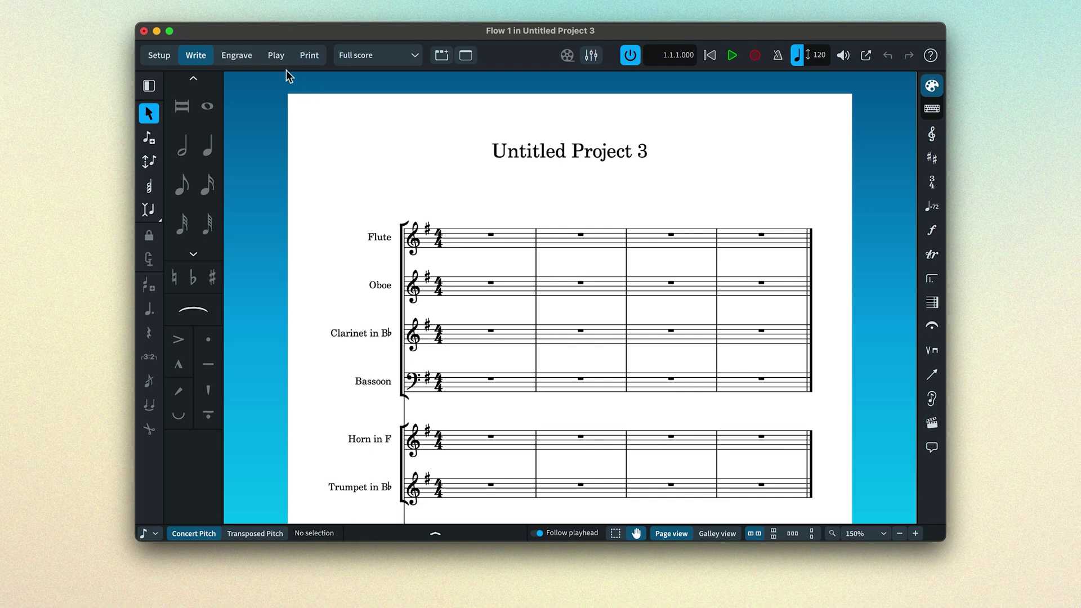
Step: Switch Untitled Project 3 to Play mode and show its VST and MIDI instruments
{"action": "left_click", "coordinate": [282, 58]}
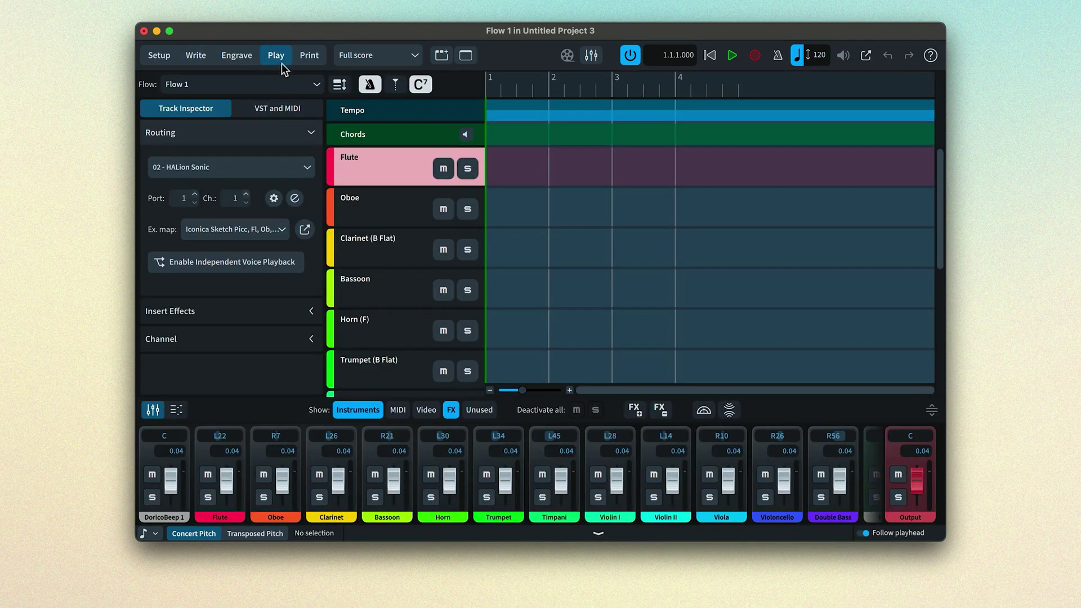
{"action": "left_click", "coordinate": [309, 111]}
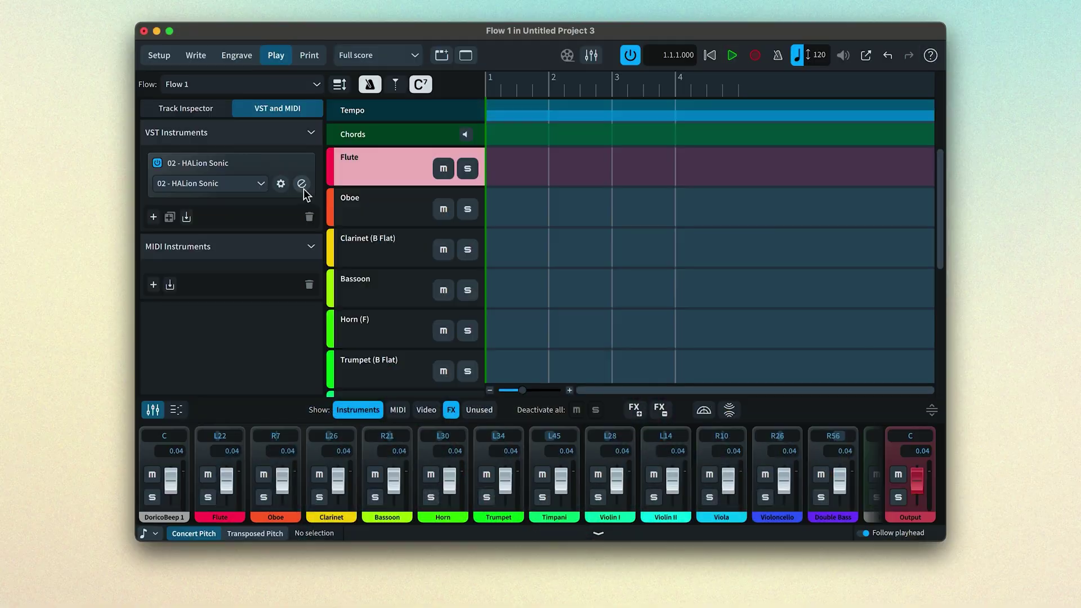
Step: Open the 02 - HALion Sonic window to inspect its orchestral programs
{"action": "left_click", "coordinate": [302, 190]}
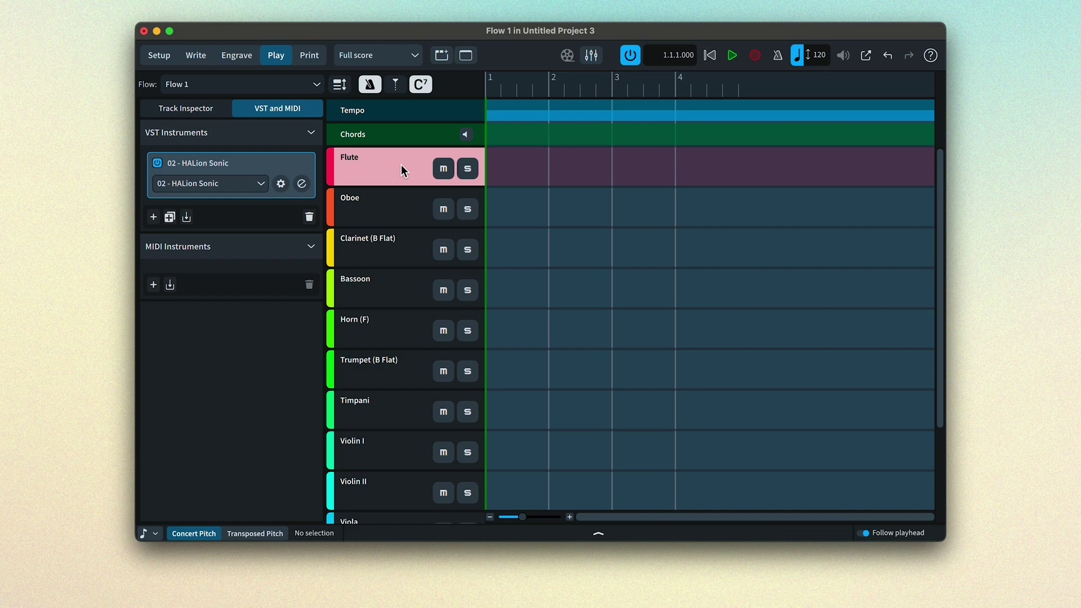
Step: Select the Oboe, Clarinet (B Flat) and Bassoon tracks and show their Track Inspector
{"action": "left_click", "coordinate": [406, 213]}
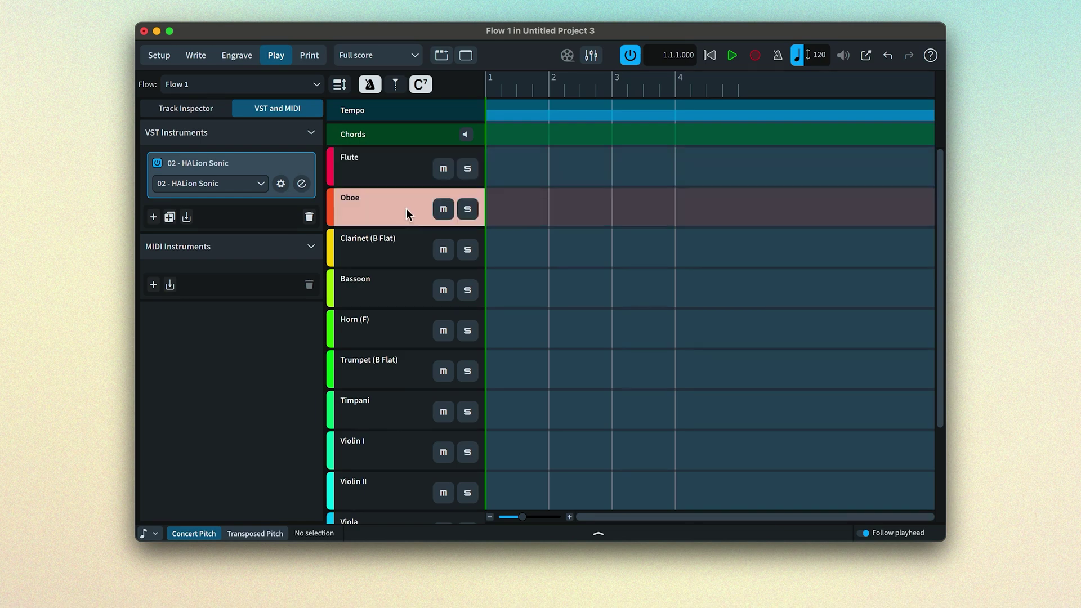
{"action": "left_click", "coordinate": [406, 247]}
{"action": "left_click", "coordinate": [402, 289]}
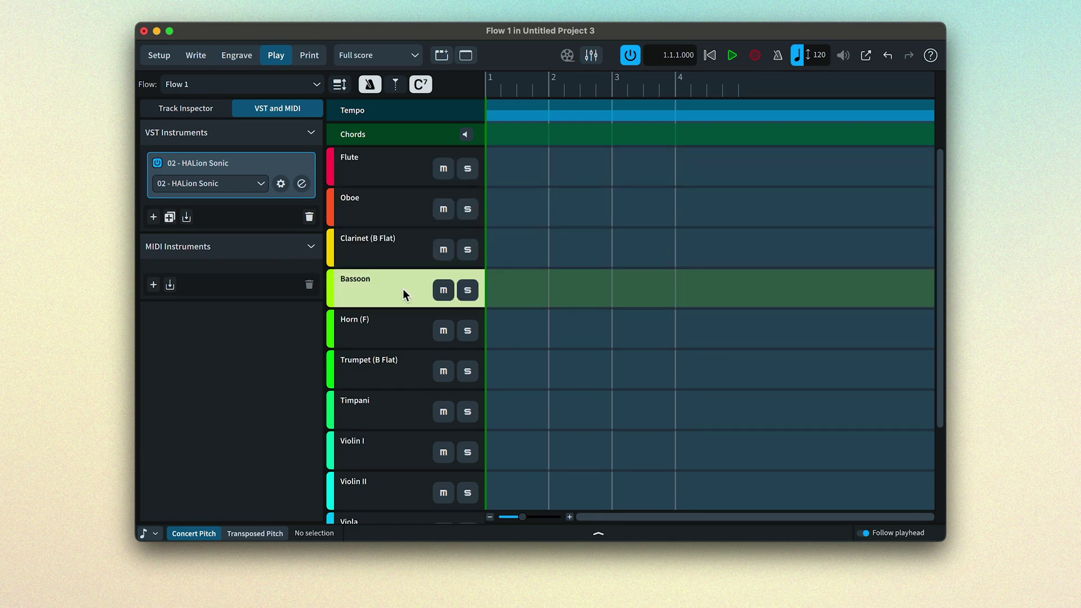
{"action": "left_click", "coordinate": [225, 114]}
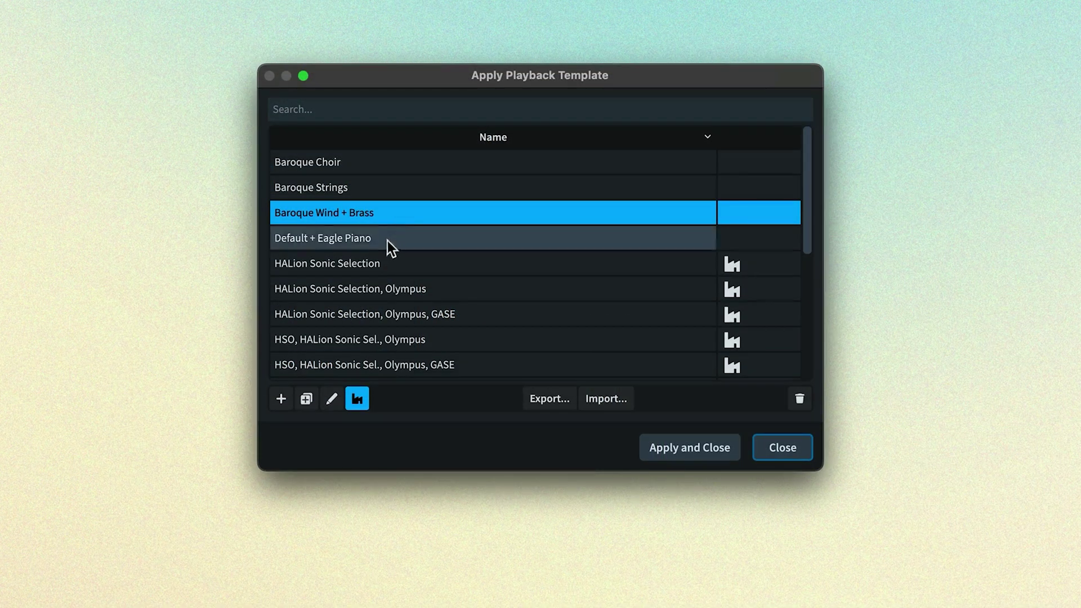
Step: Edit the Default + Eagle Piano template and inspect its automatic second entry
{"action": "left_click", "coordinate": [386, 239]}
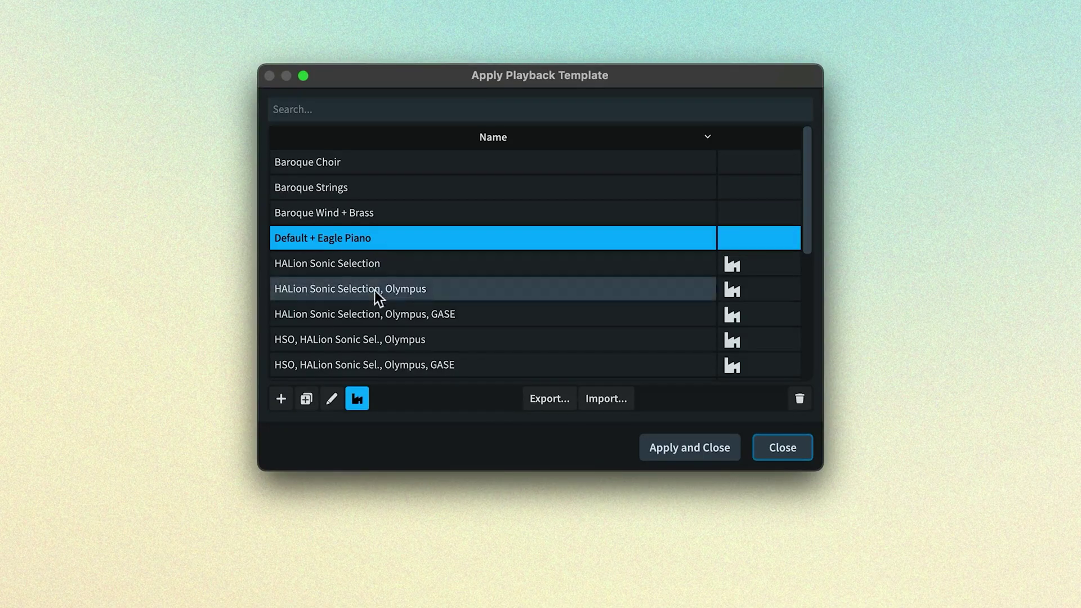
{"action": "left_click", "coordinate": [335, 408]}
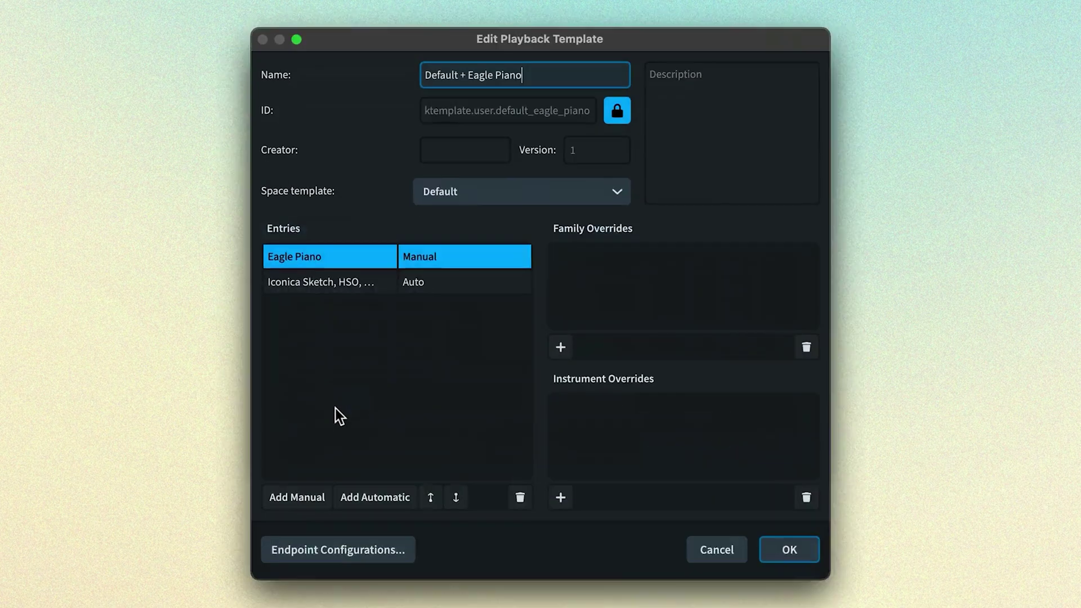
{"action": "left_click", "coordinate": [369, 285]}
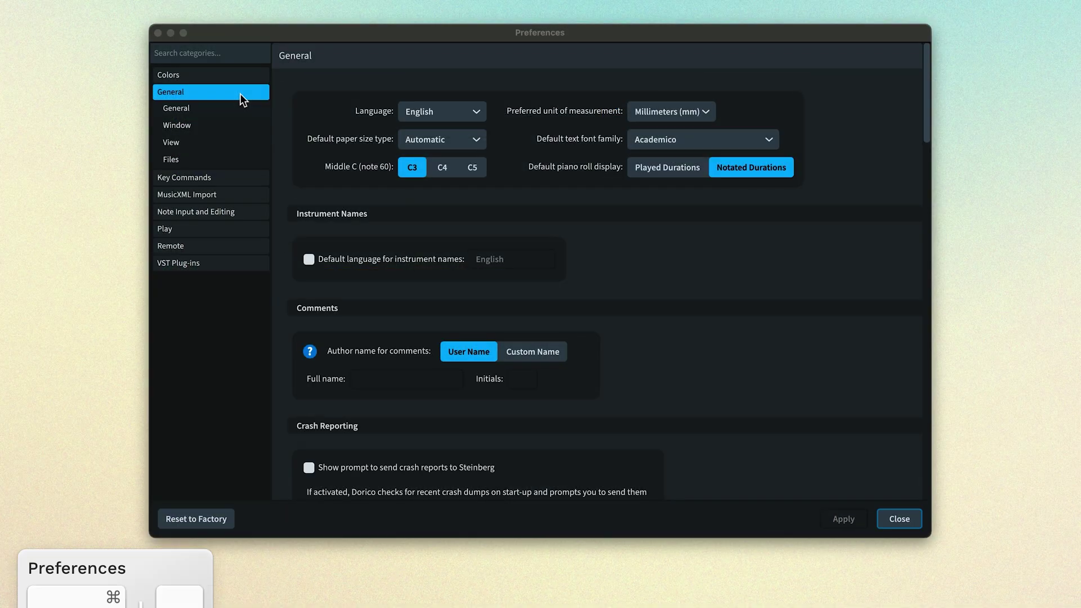
Step: Keep Iconica Sketch, HSO, HALion Sonic Sel., Olympus, GASE as the default playback template
{"action": "left_click", "coordinate": [240, 229]}
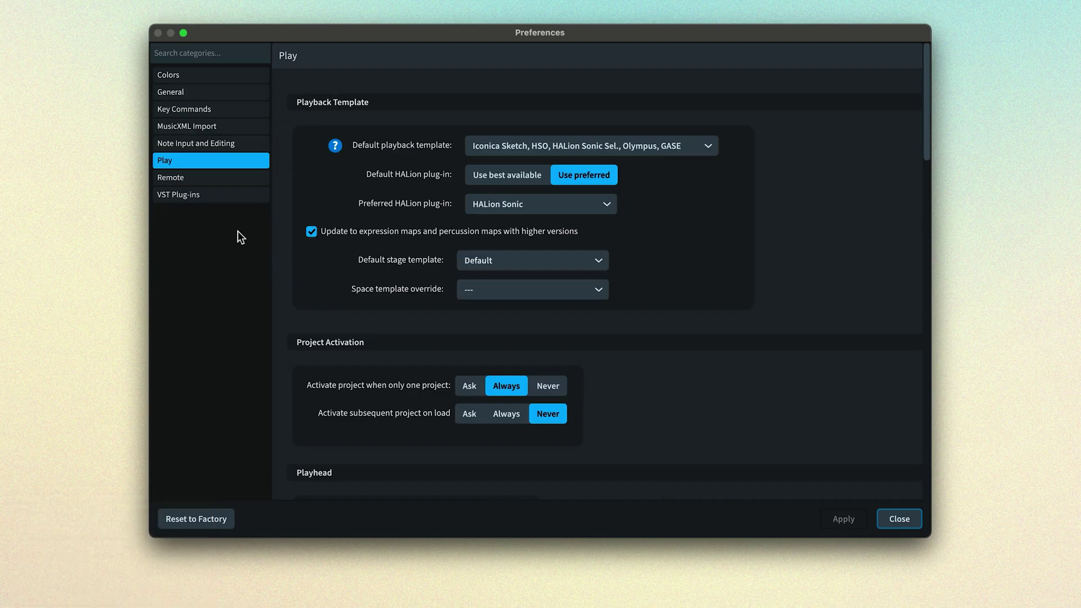
{"action": "left_click", "coordinate": [707, 146]}
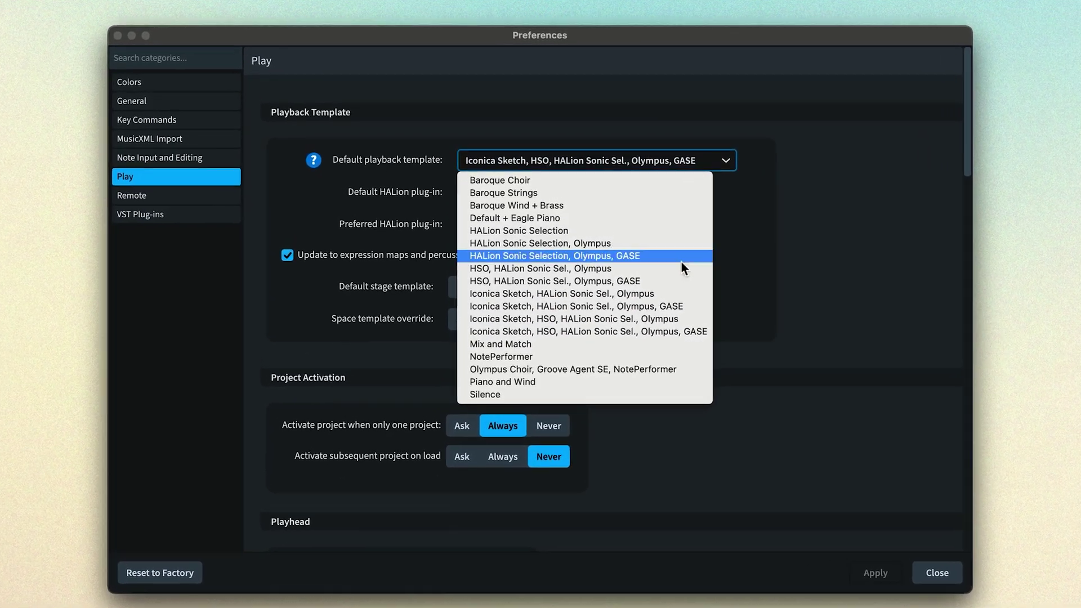
{"action": "left_click", "coordinate": [683, 345]}
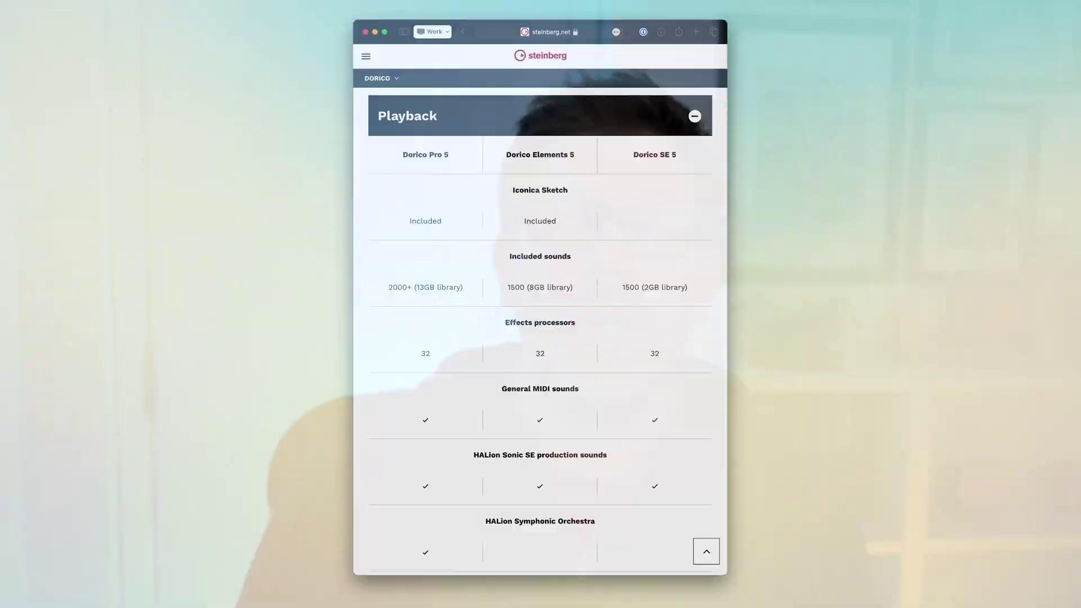
Step: Scroll down the Playback comparison table of sound libraries for Dorico Pro 5, Elements 5 and SE 5
{"action": "scroll", "coordinate": [541, 327], "scroll_direction": "down", "scroll_amount": 2}
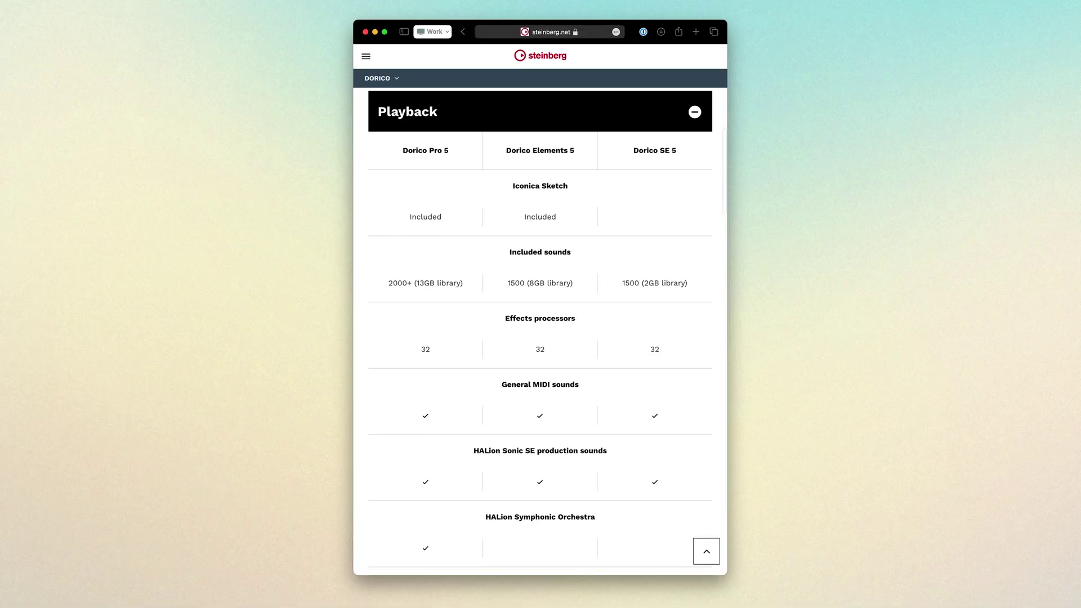
{"action": "scroll", "coordinate": [541, 327], "scroll_direction": "down", "scroll_amount": 2}
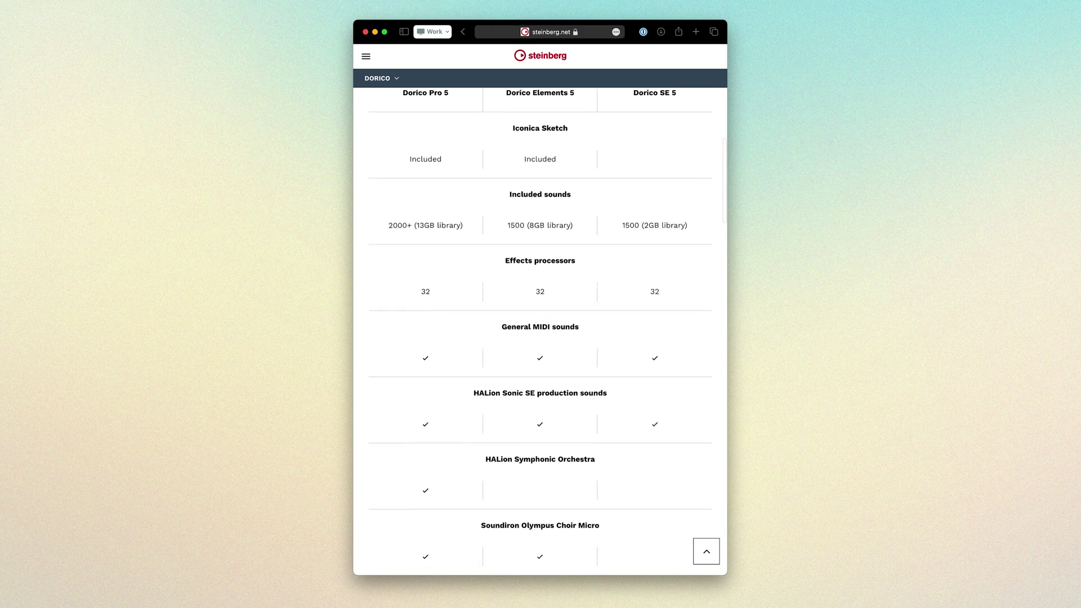
{"action": "scroll", "coordinate": [541, 327], "scroll_direction": "down", "scroll_amount": 2}
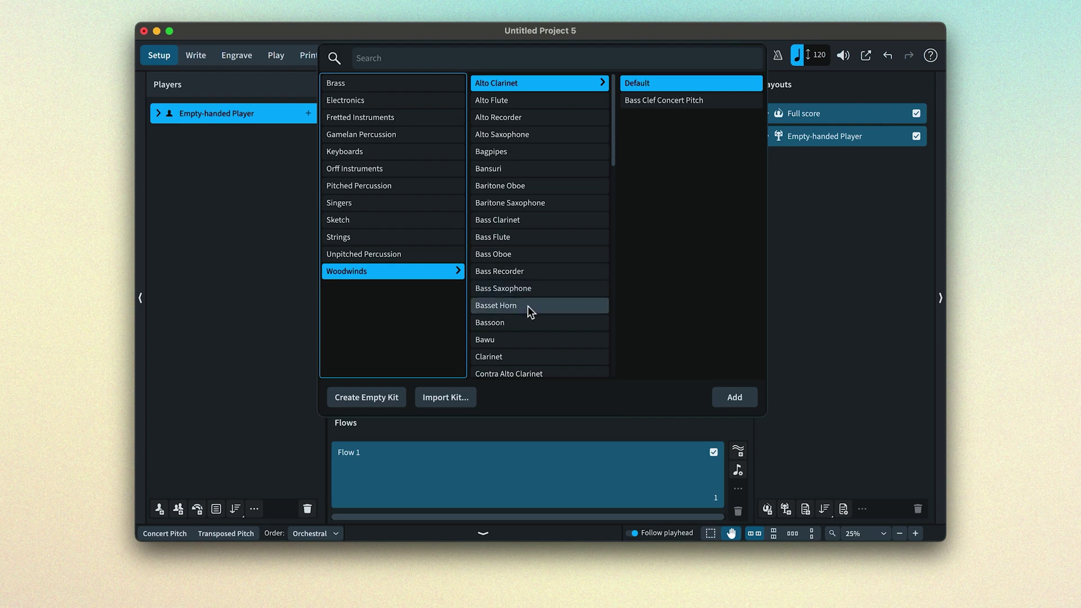
Step: Add a Basset Horn, view its HALion Sonic instrument in Play mode, then set NotePerformer as default playback template
{"action": "left_click", "coordinate": [527, 306]}
{"action": "double_click", "coordinate": [528, 307]}
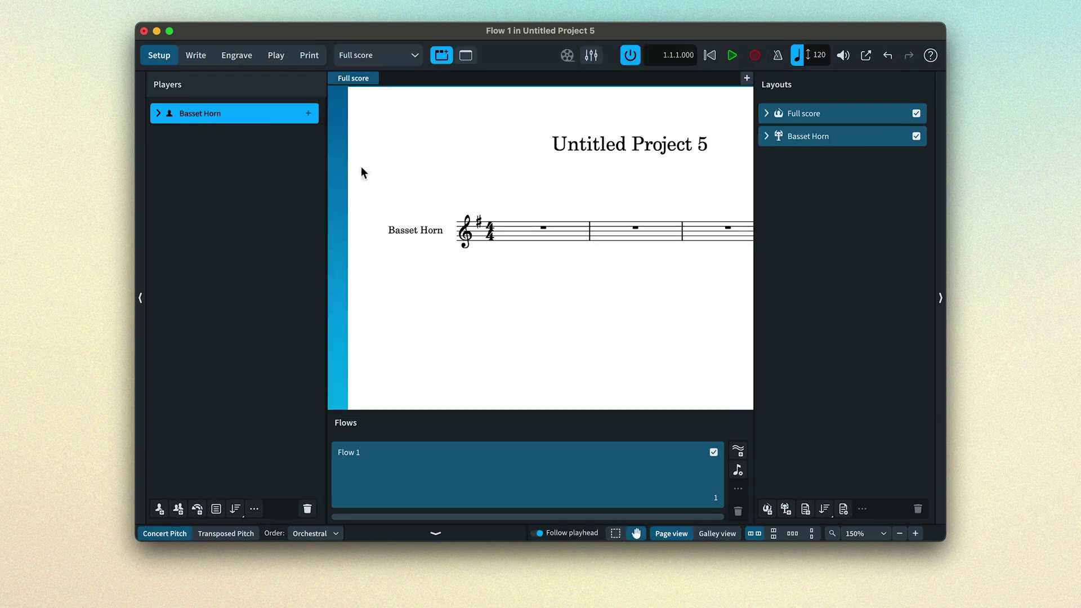
{"action": "left_click", "coordinate": [283, 59]}
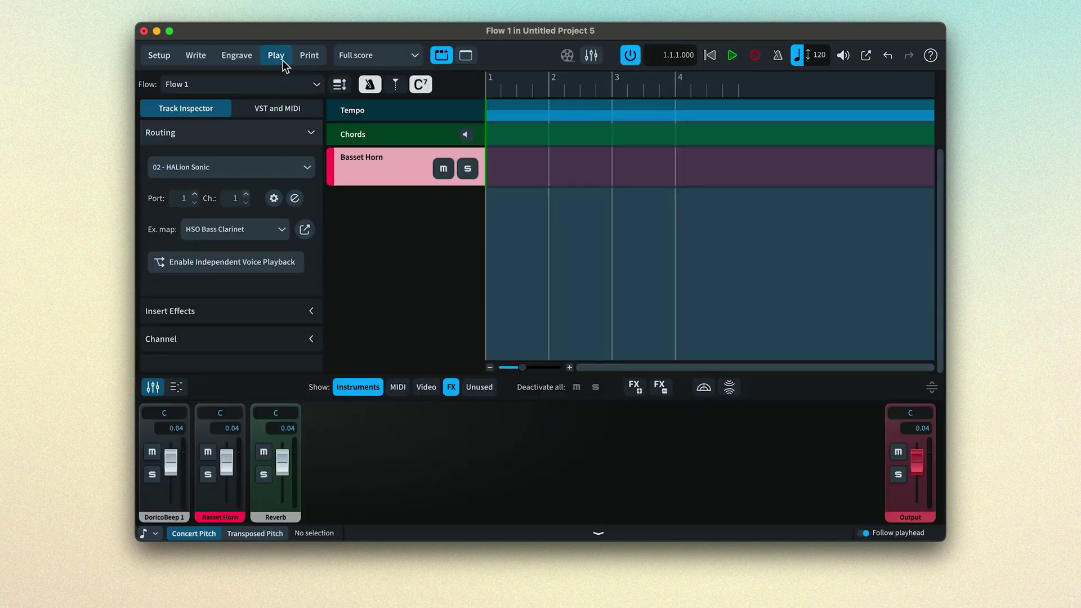
{"action": "left_click", "coordinate": [298, 201]}
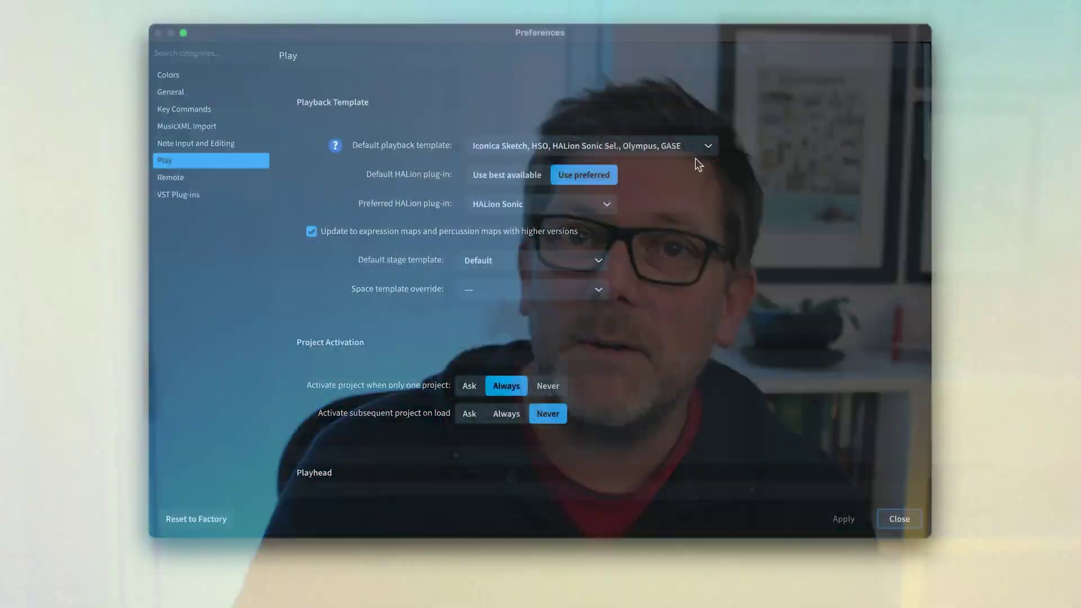
{"action": "left_click", "coordinate": [691, 150]}
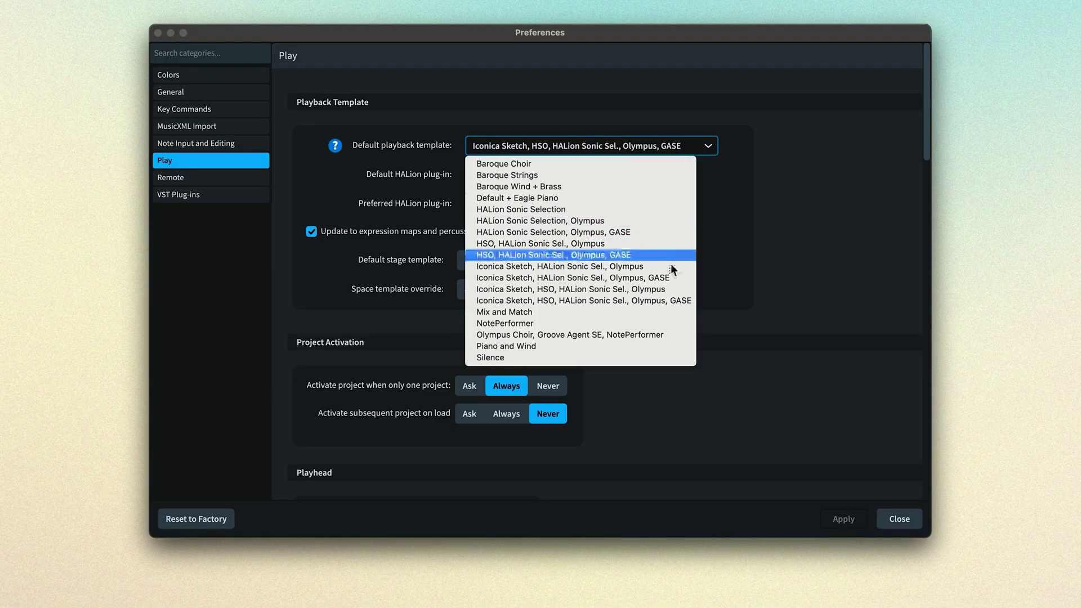
{"action": "left_click", "coordinate": [663, 321]}
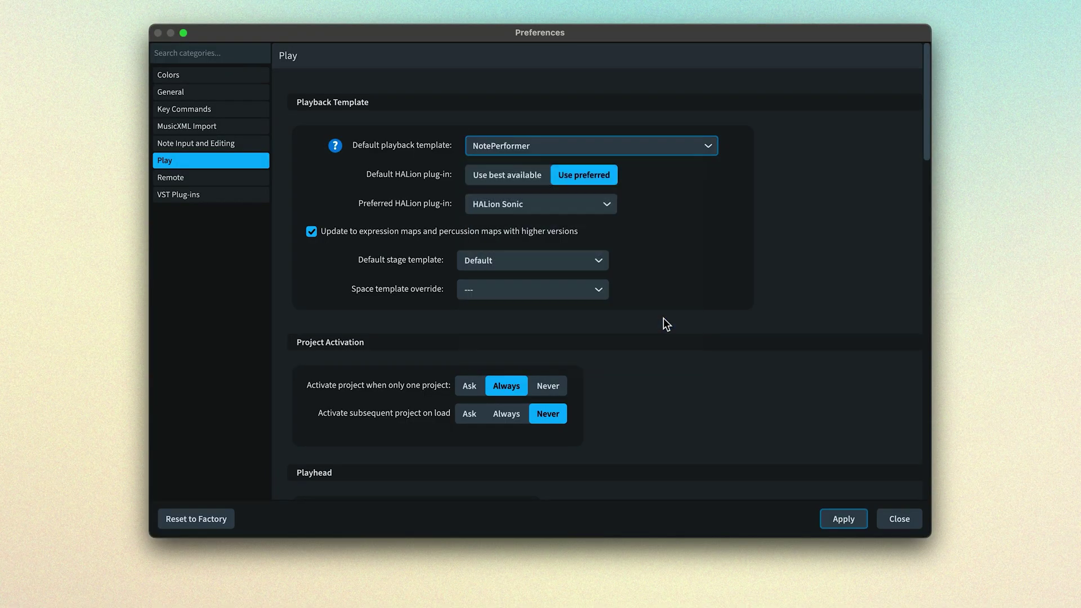